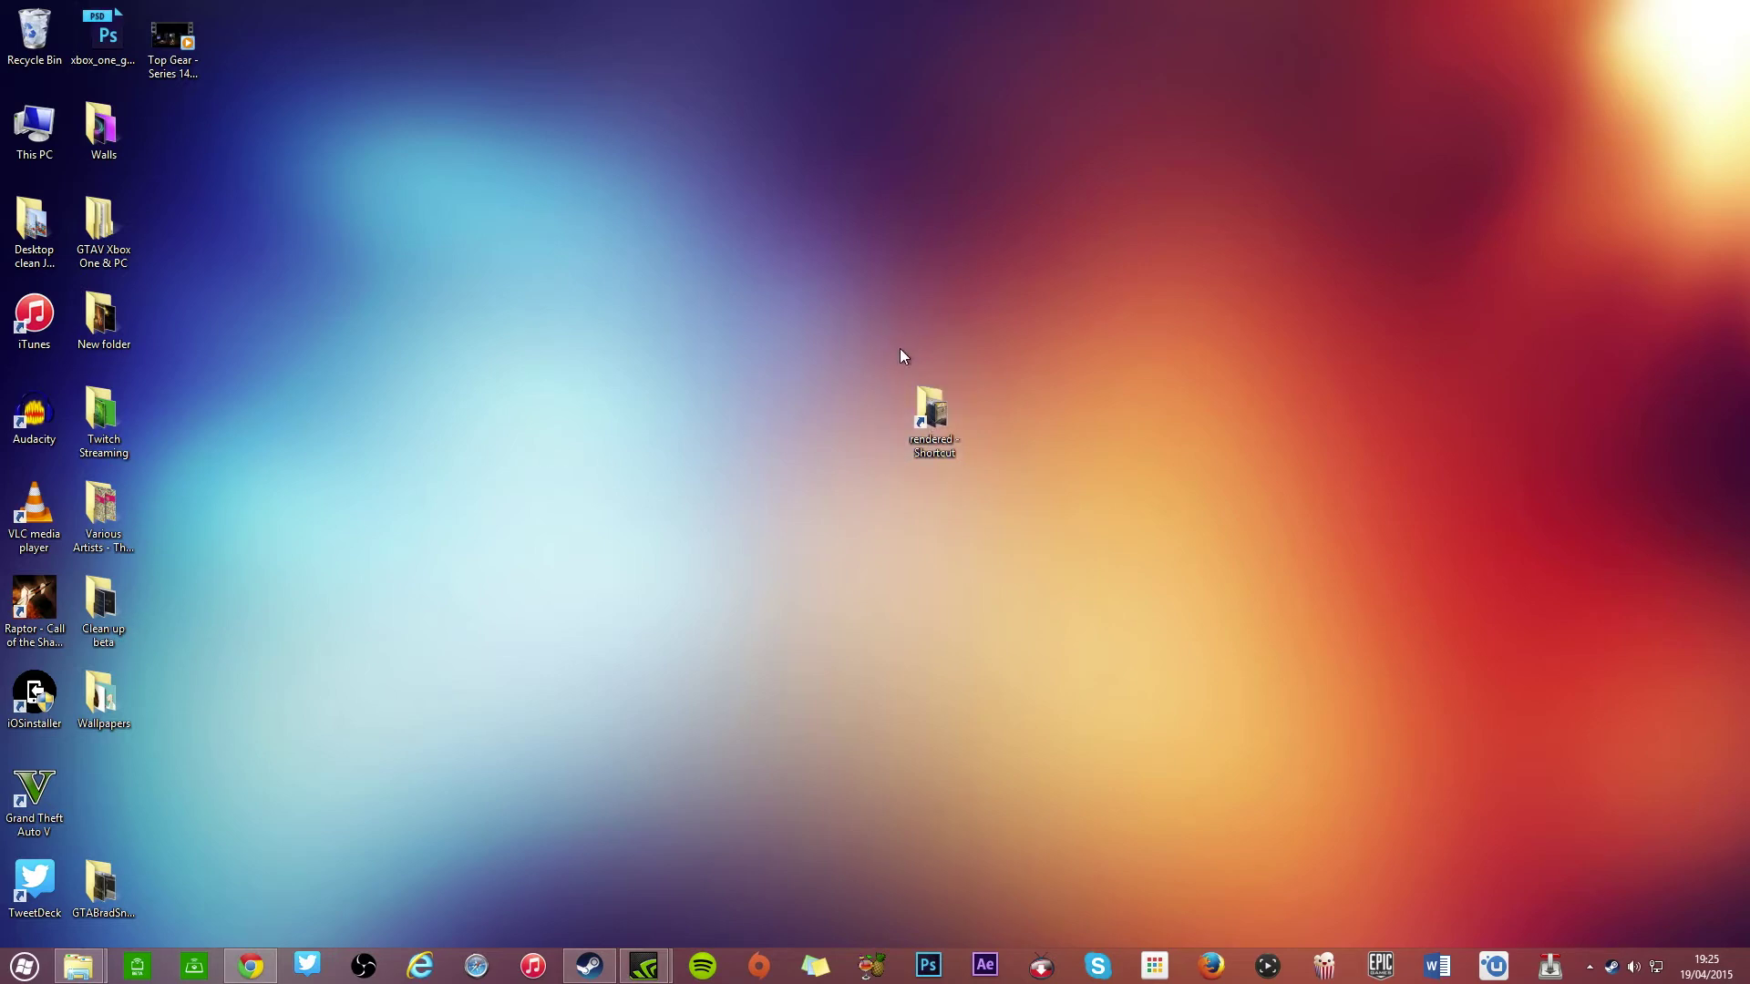
# Open the rendered folder, view its path, then go up to GTA V and back into videos\rendered.
pyautogui.doubleClick(938, 407)
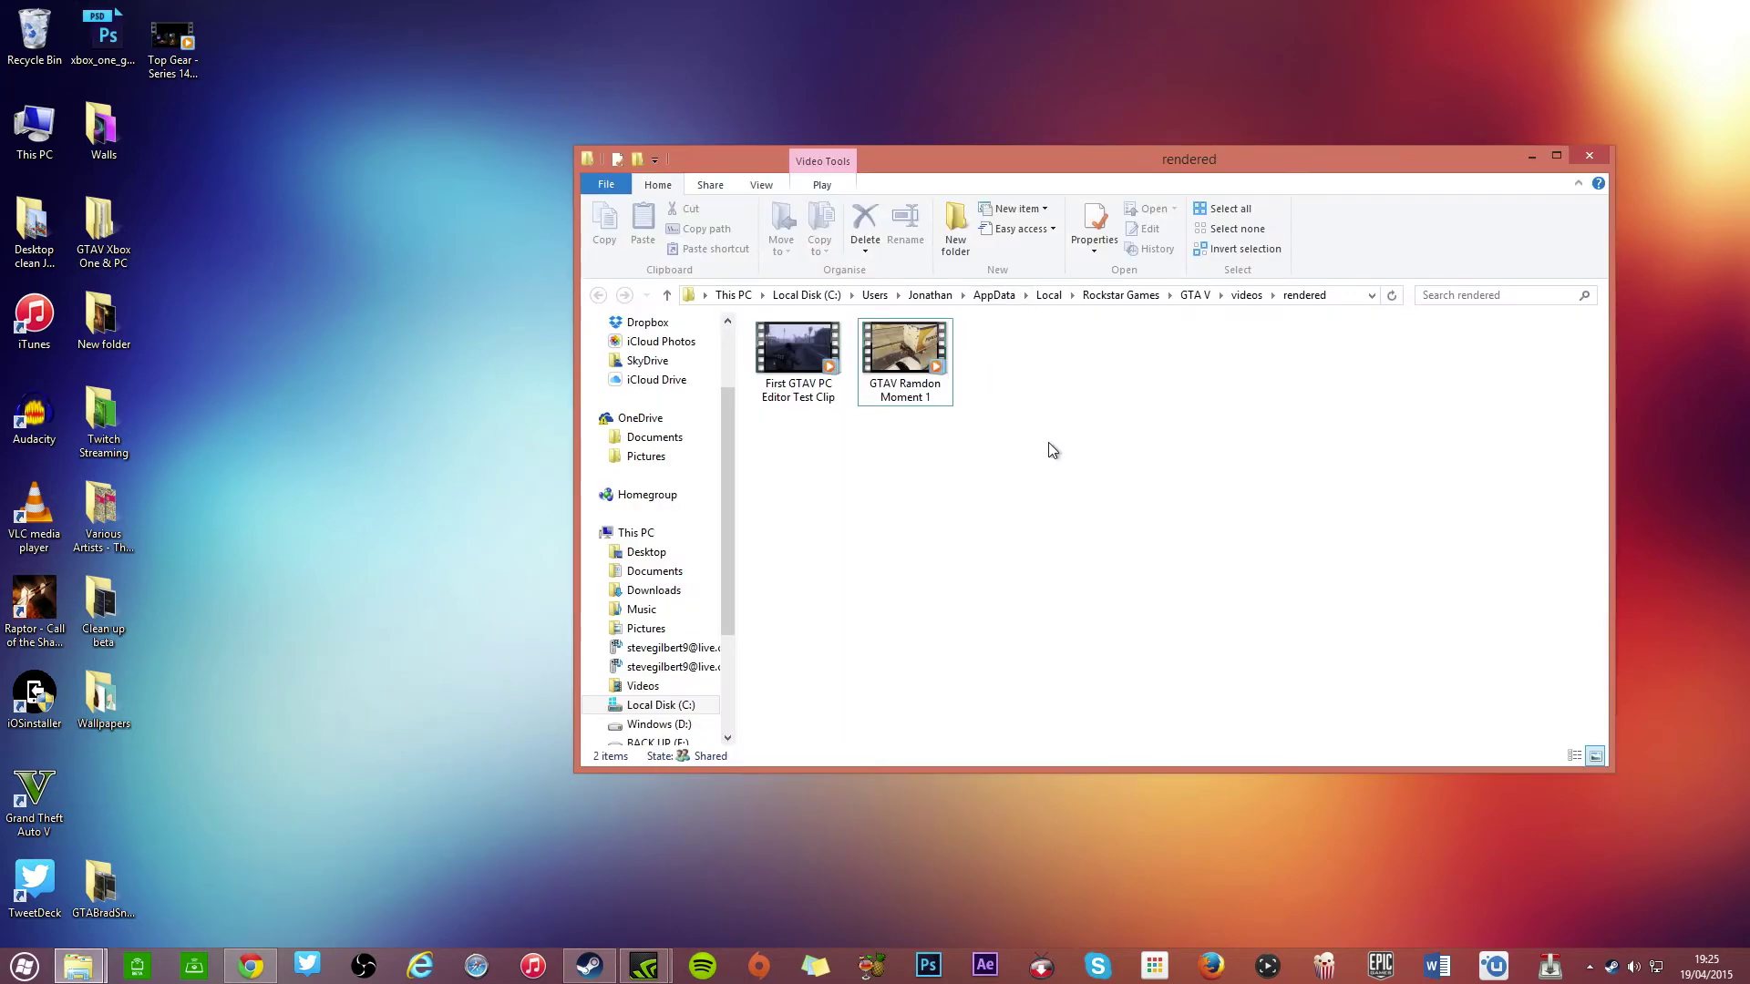
pyautogui.moveTo(1135, 158); pyautogui.dragTo(1053, 174)
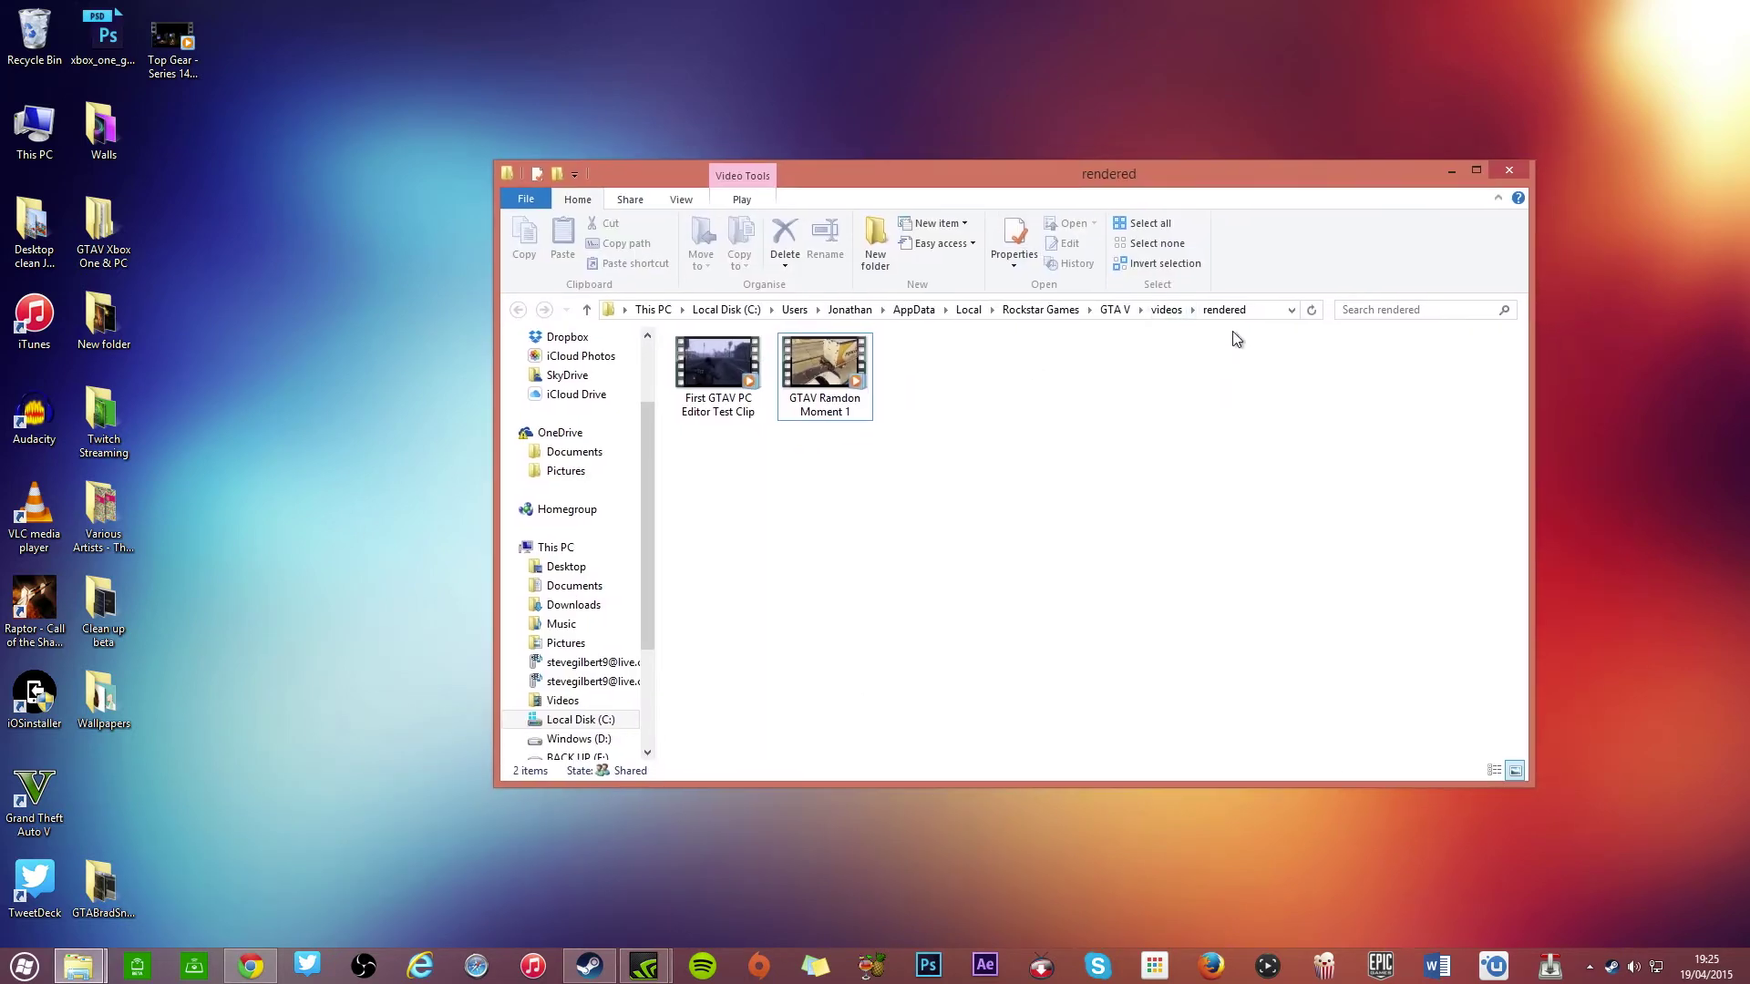
pyautogui.click(1255, 310)
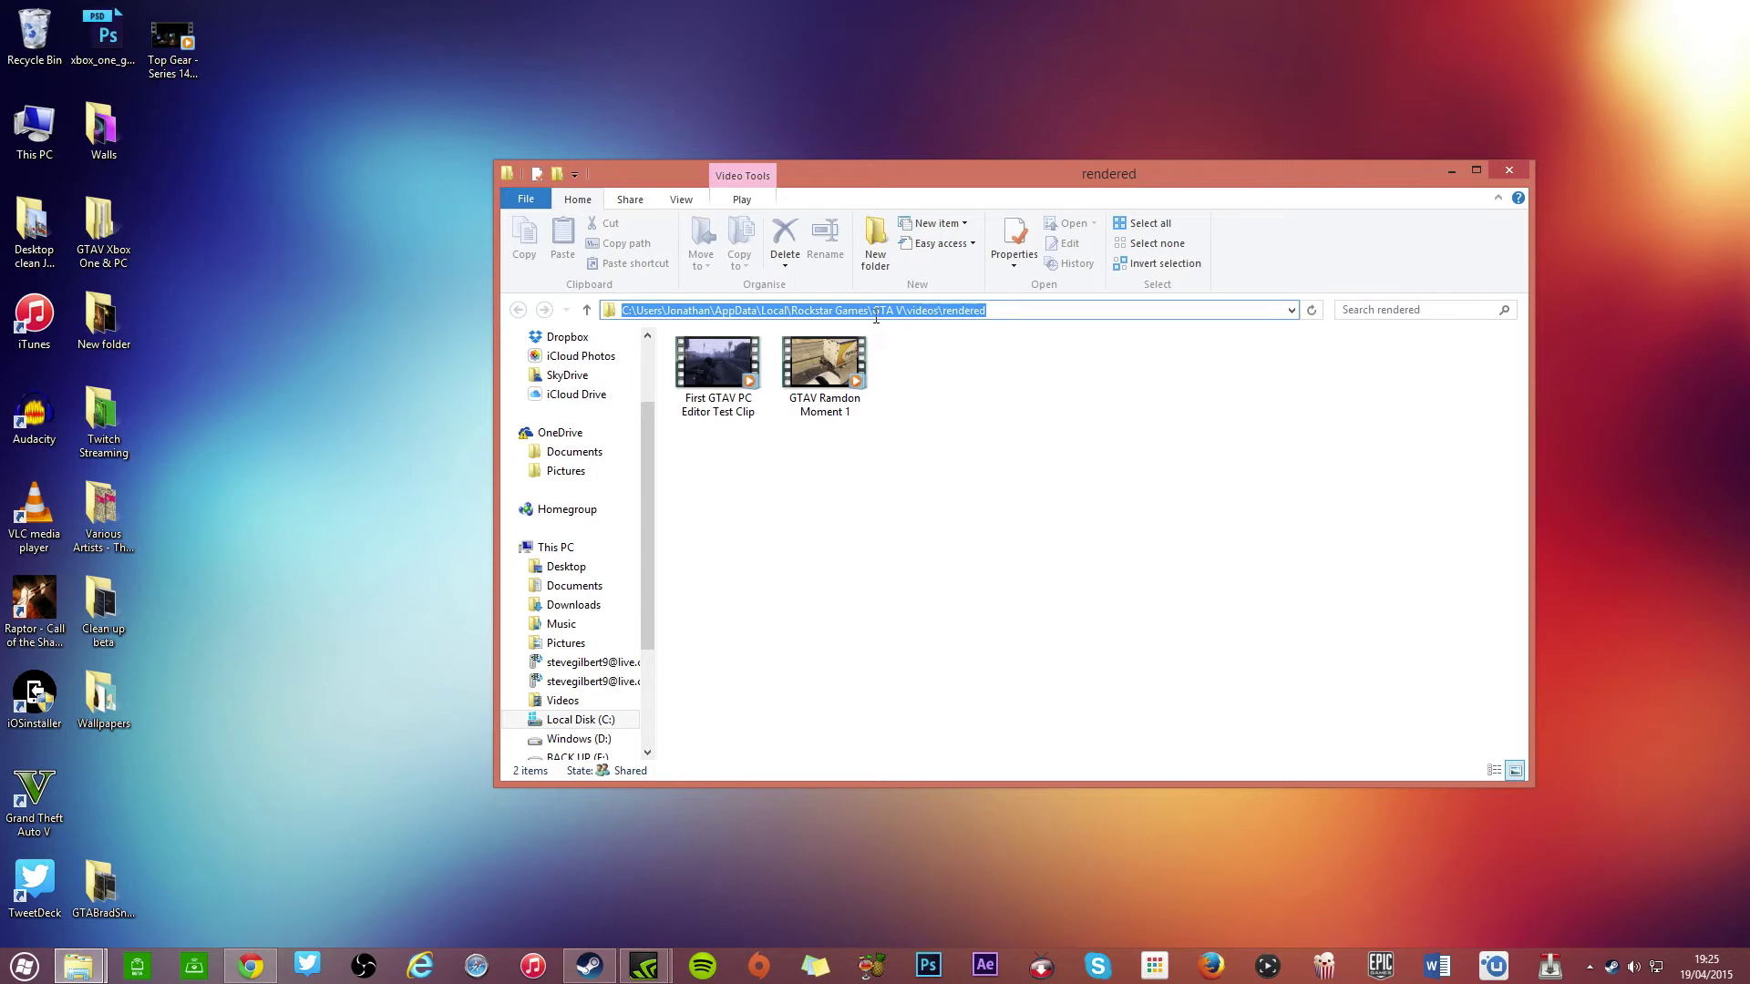
pyautogui.click(930, 413)
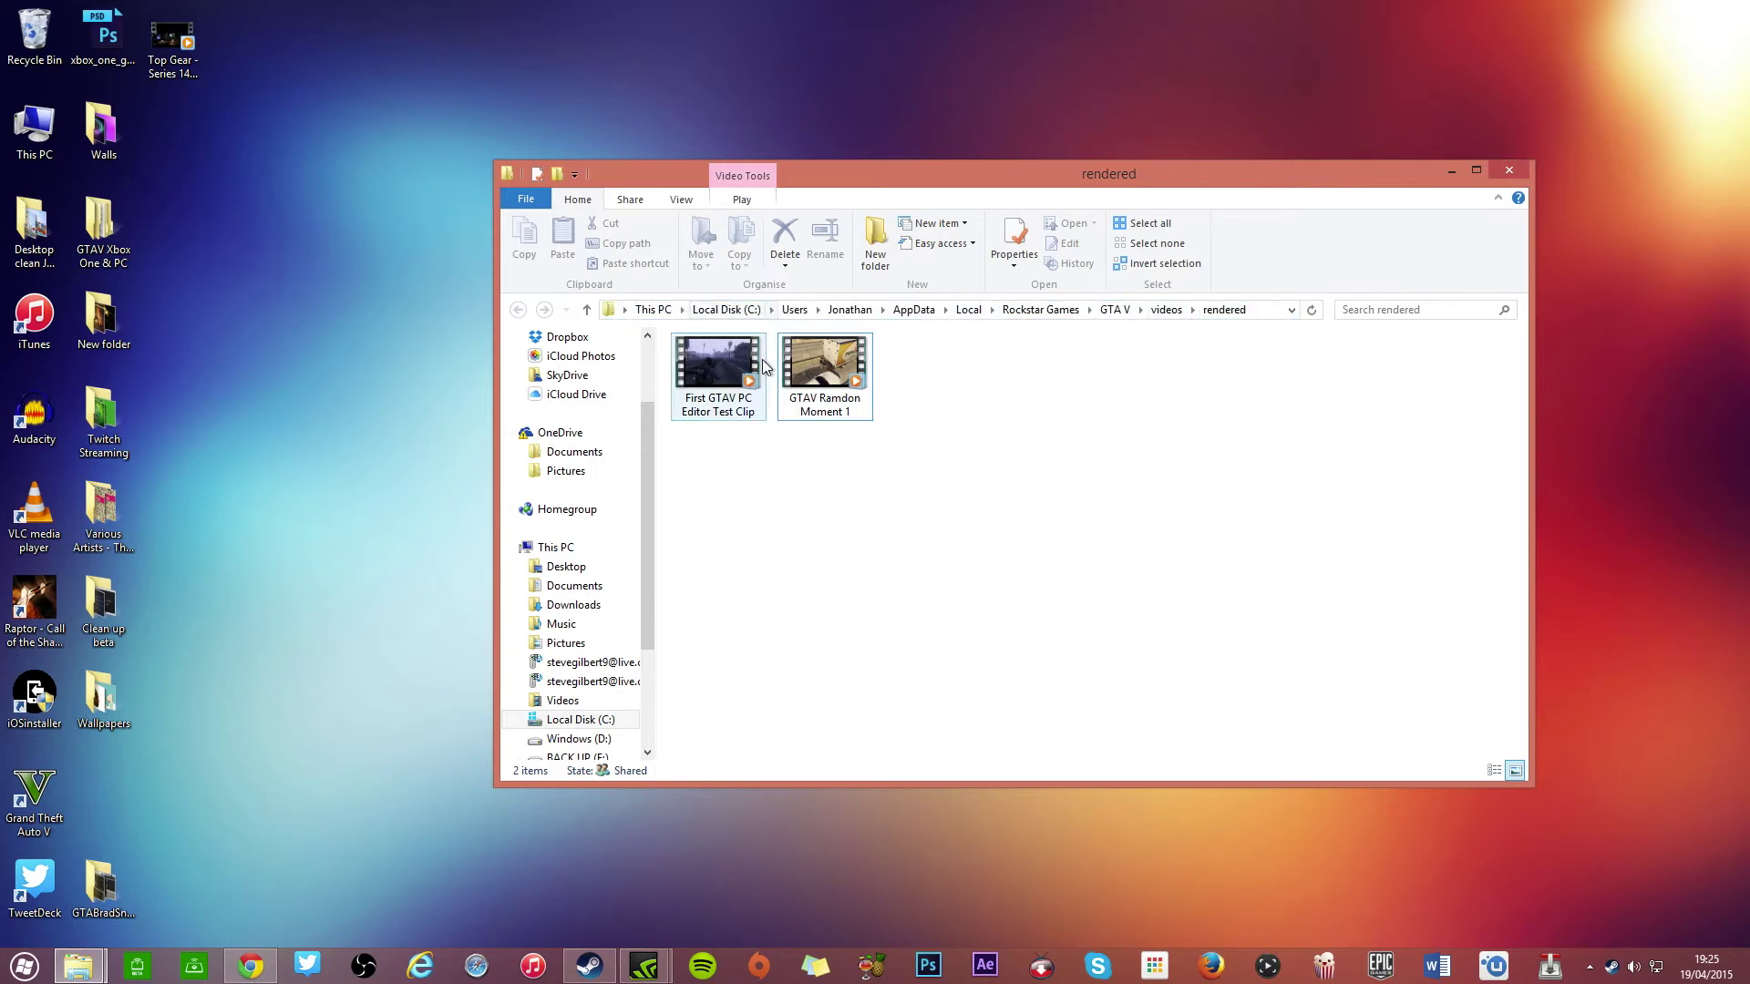
pyautogui.click(1119, 312)
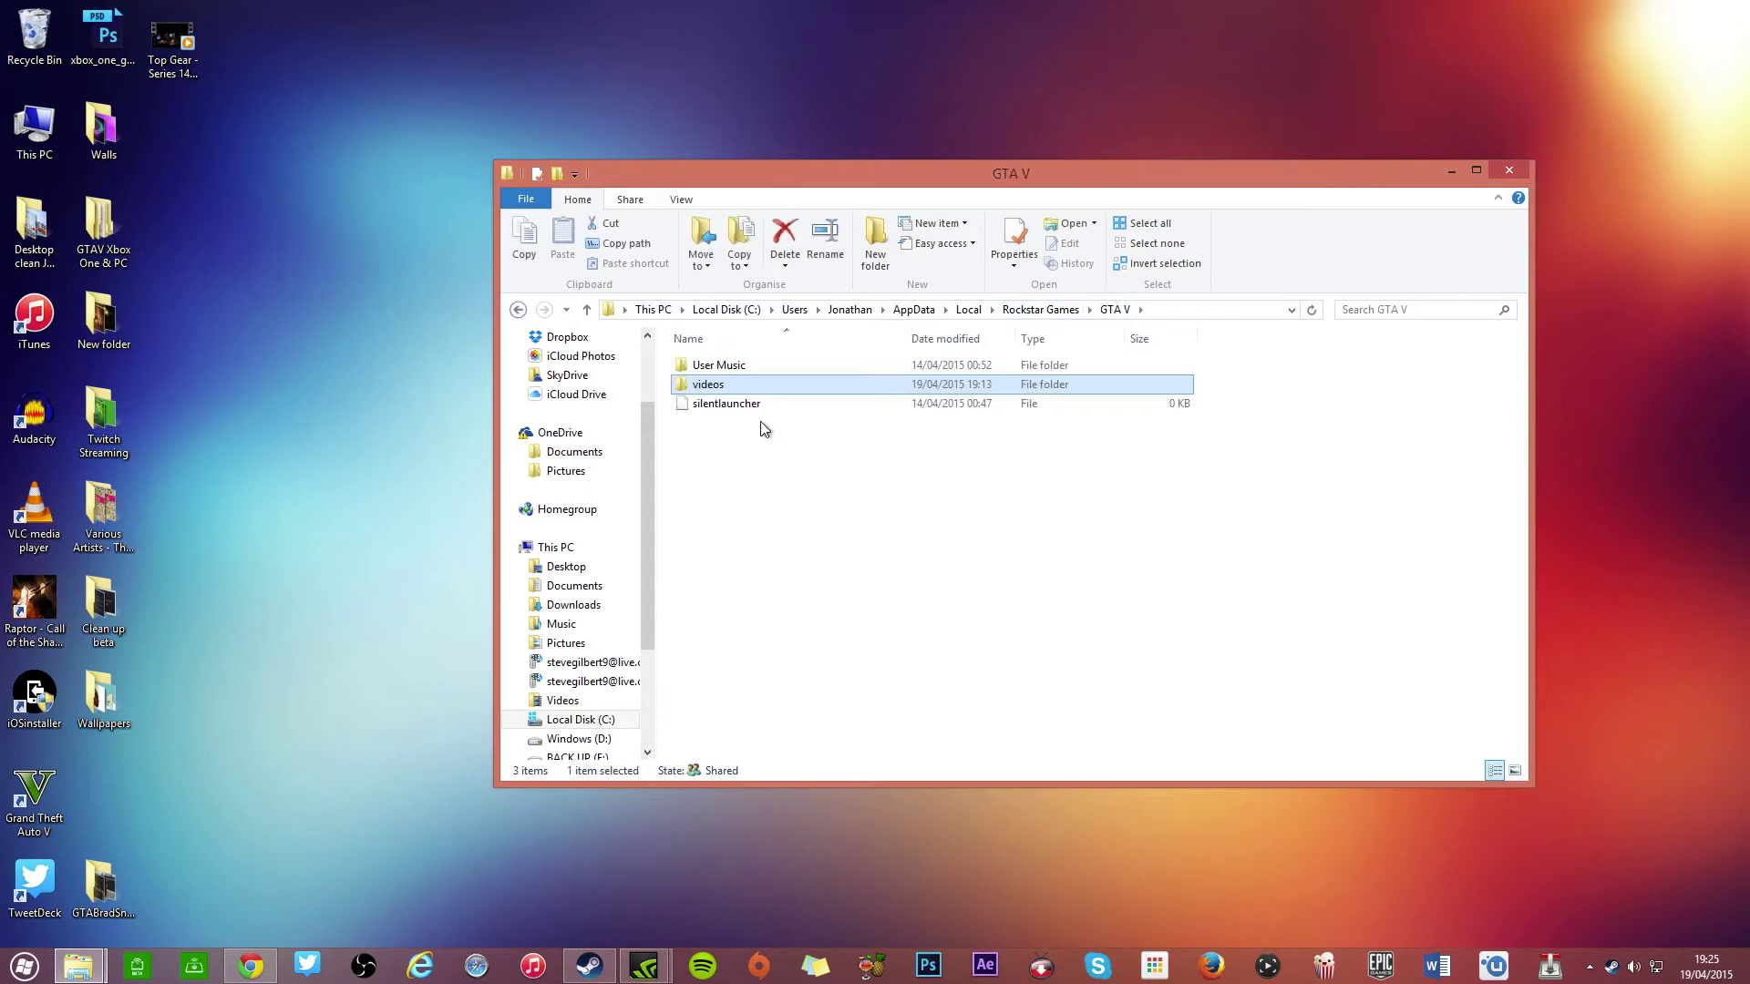
pyautogui.doubleClick(730, 384)
pyautogui.doubleClick(716, 390)
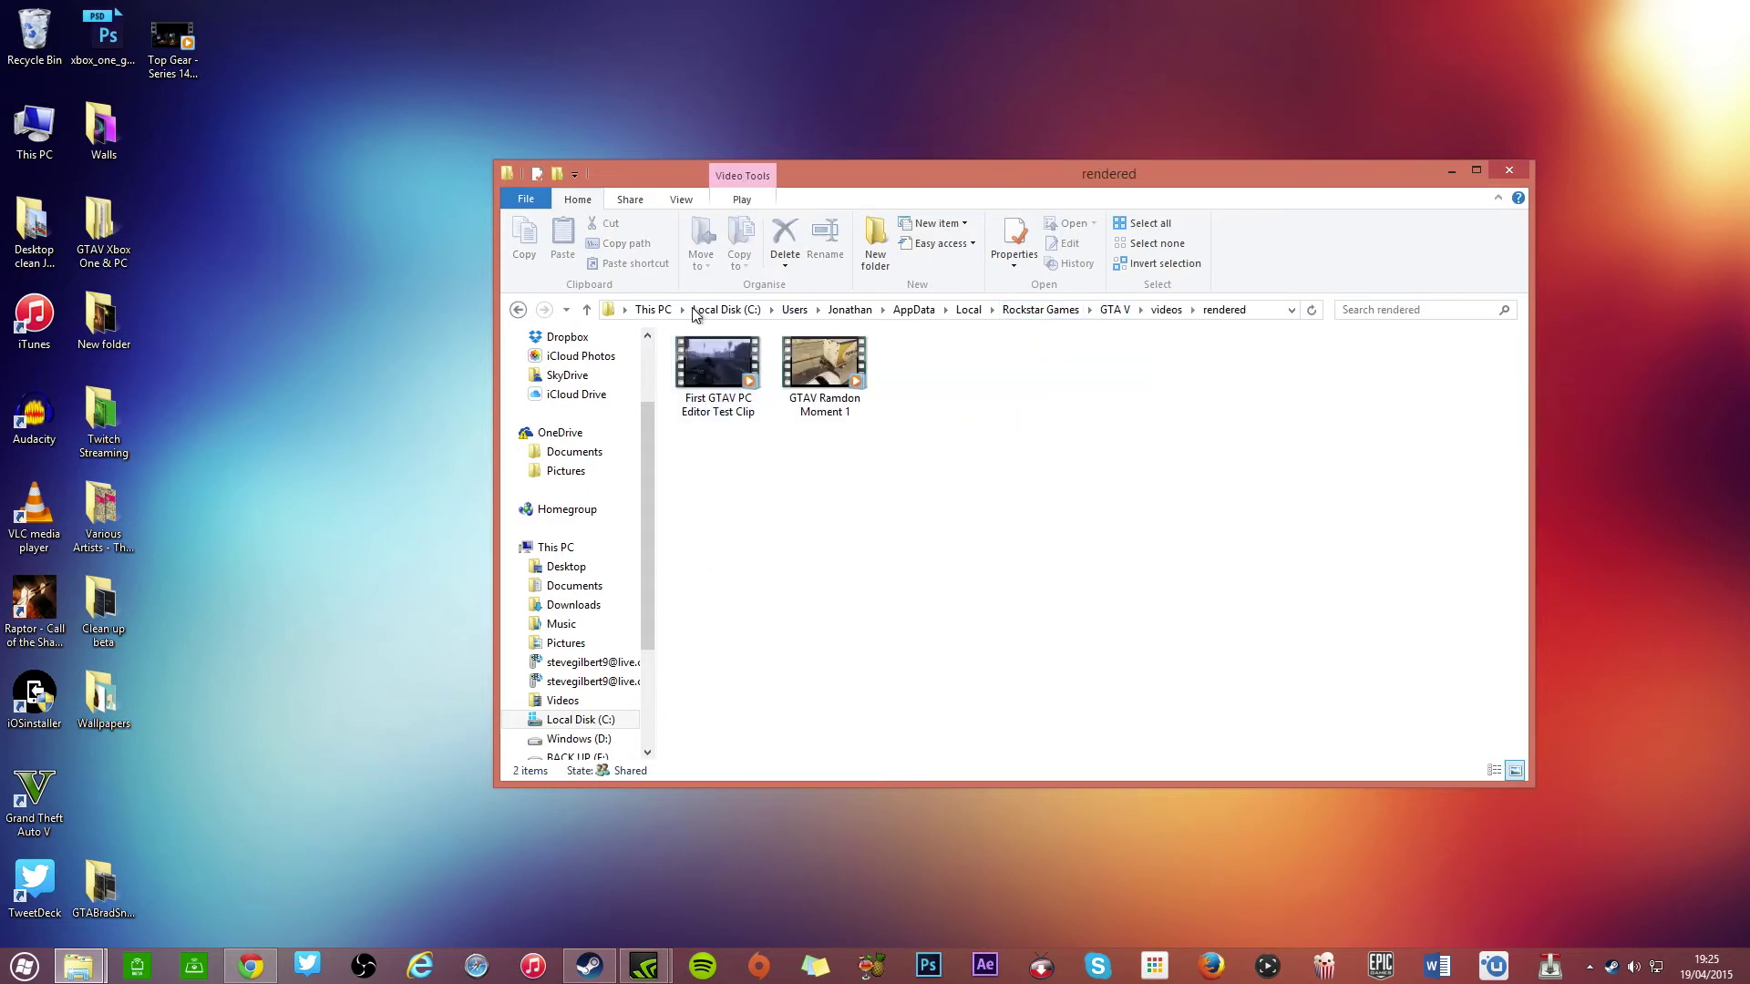
# Play the GTAV Ramdon Moment 1 clip from its right-click menu.
pyautogui.click(24, 966)
pyautogui.click(977, 430)
pyautogui.rightClick(837, 358)
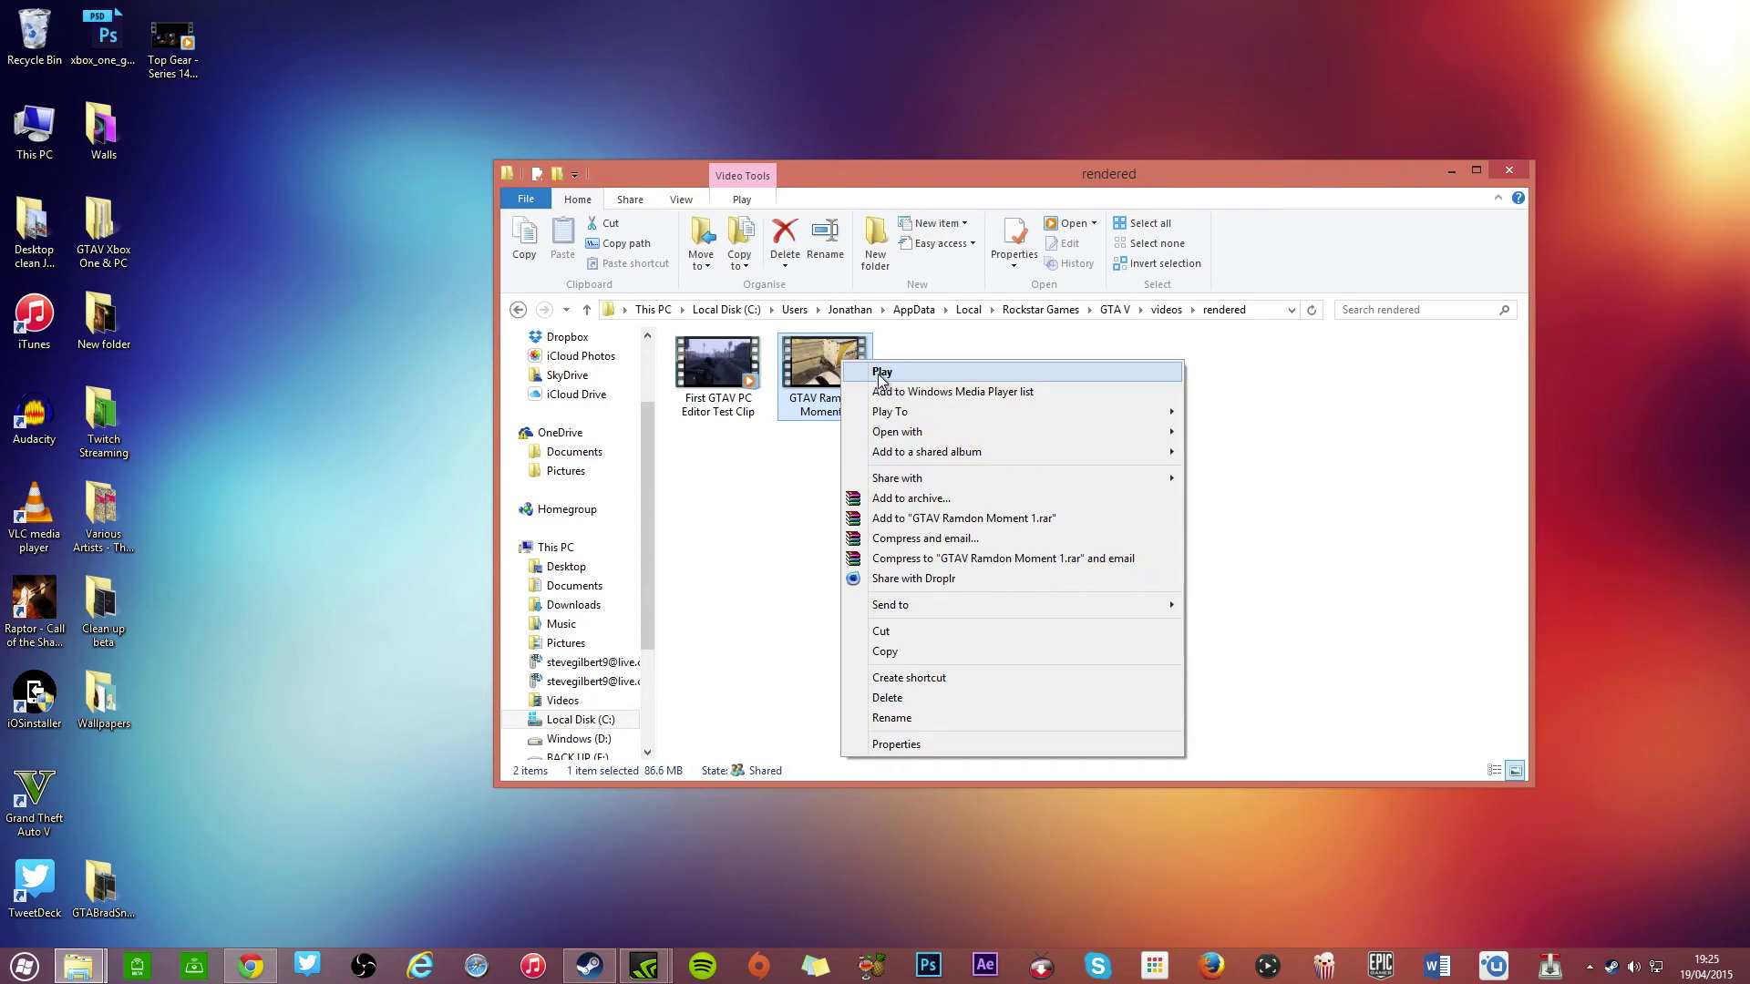
pyautogui.click(882, 374)
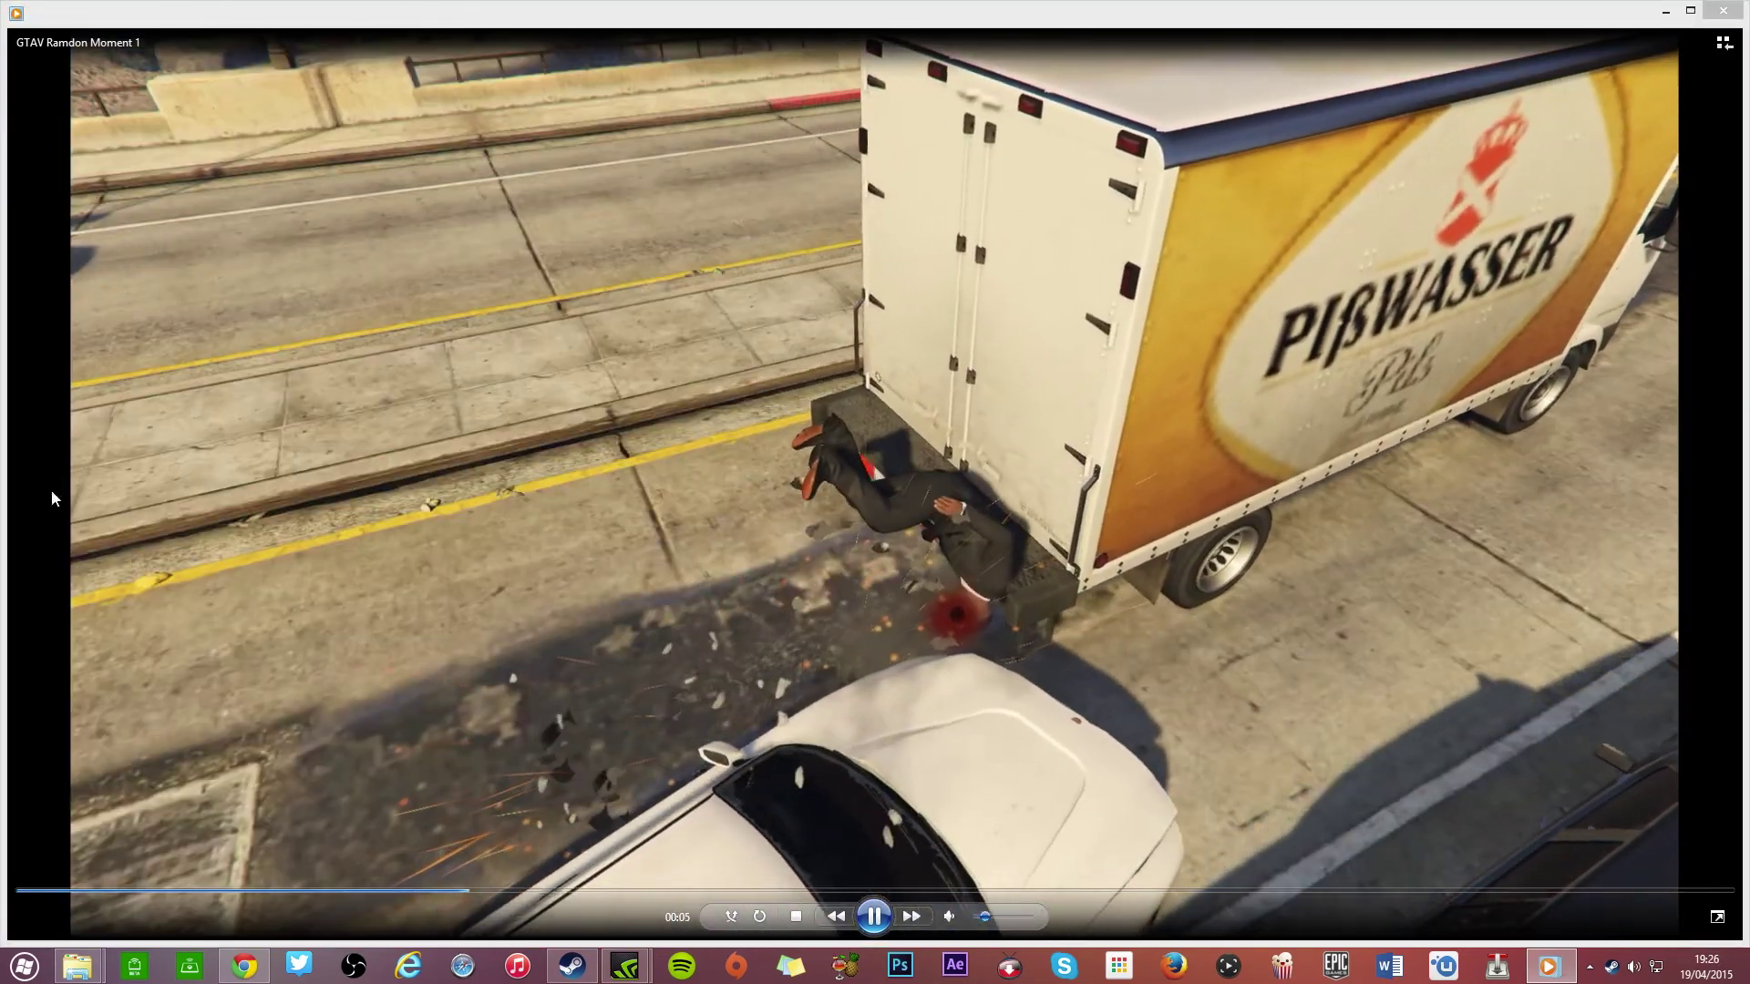
# Rewind GTAV Ramdon Moment 1 to the start, pause it, and close Windows Media Player.
pyautogui.click(30, 899)
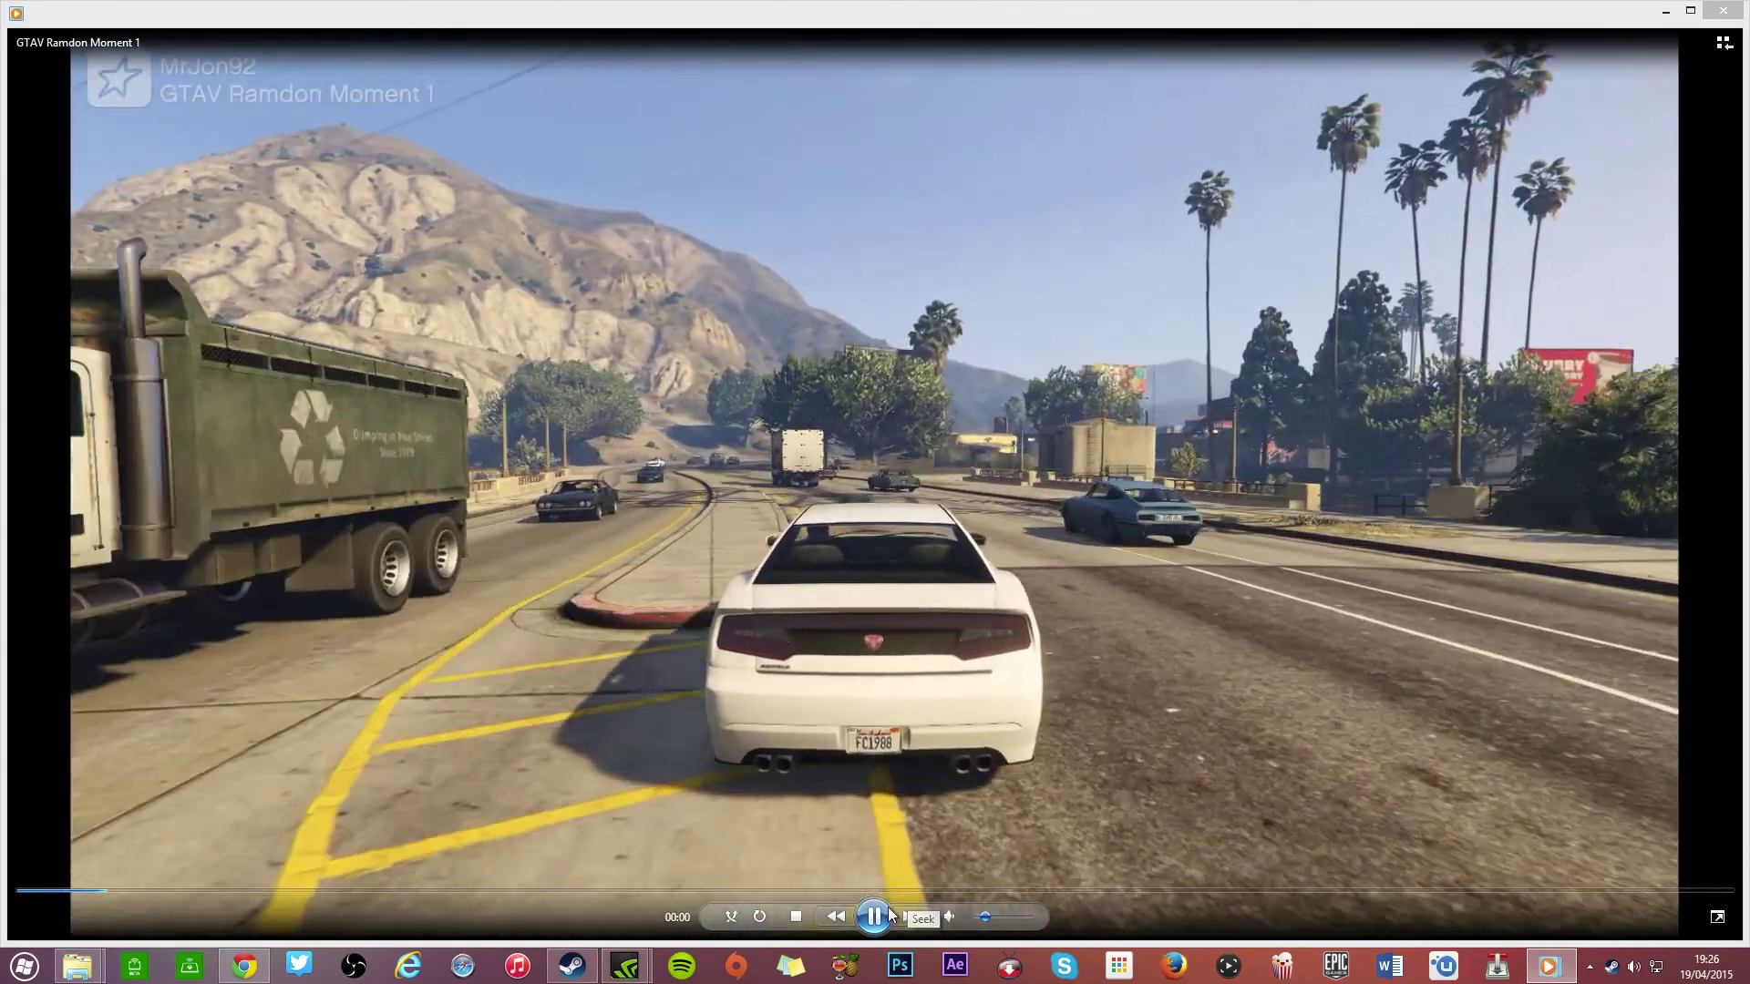
pyautogui.click(291, 66)
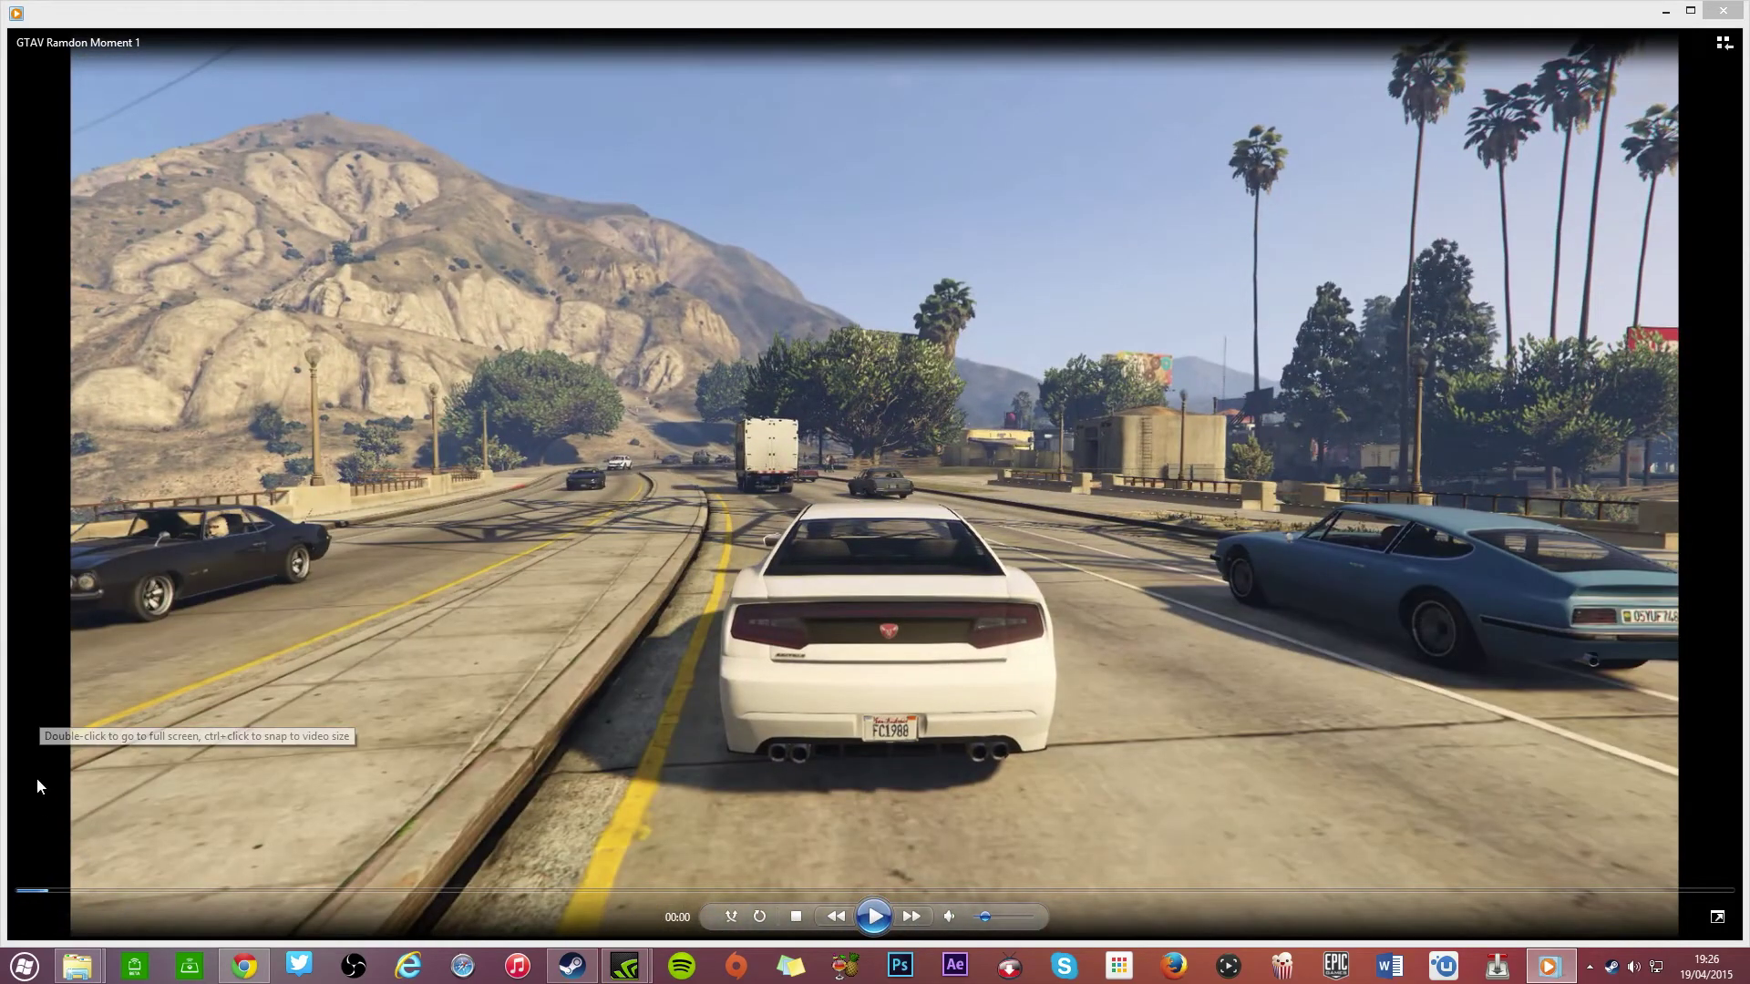
pyautogui.click(873, 915)
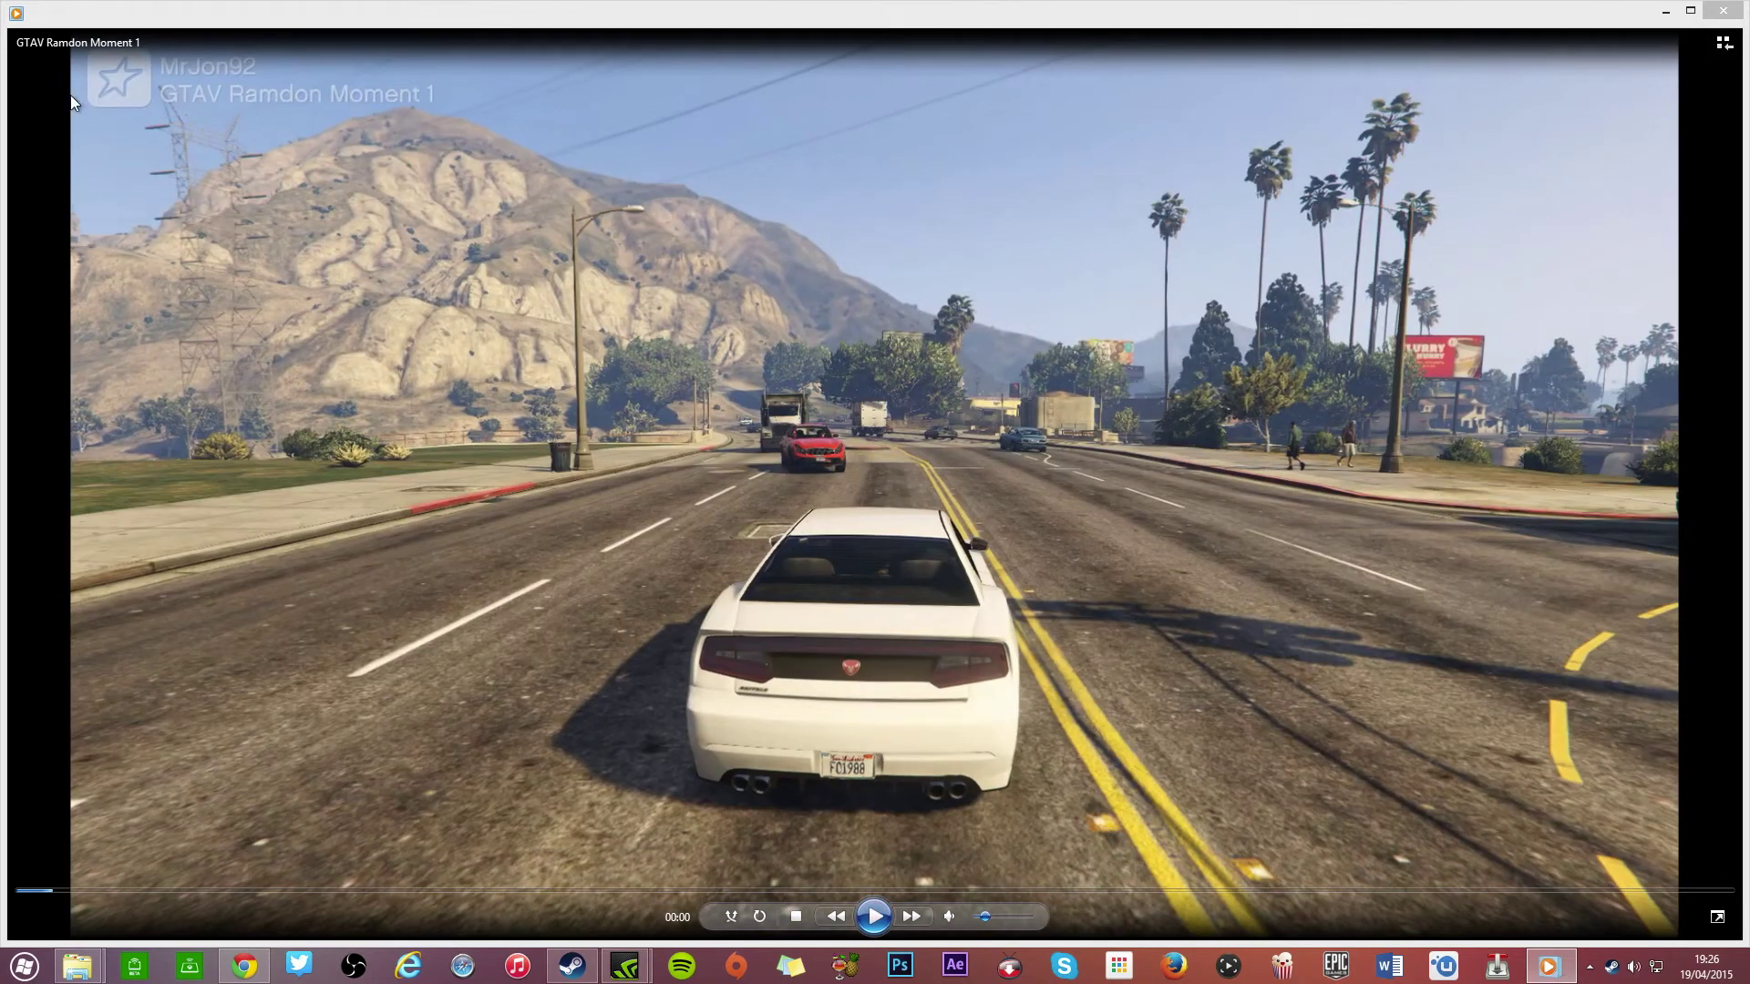
pyautogui.click(1722, 25)
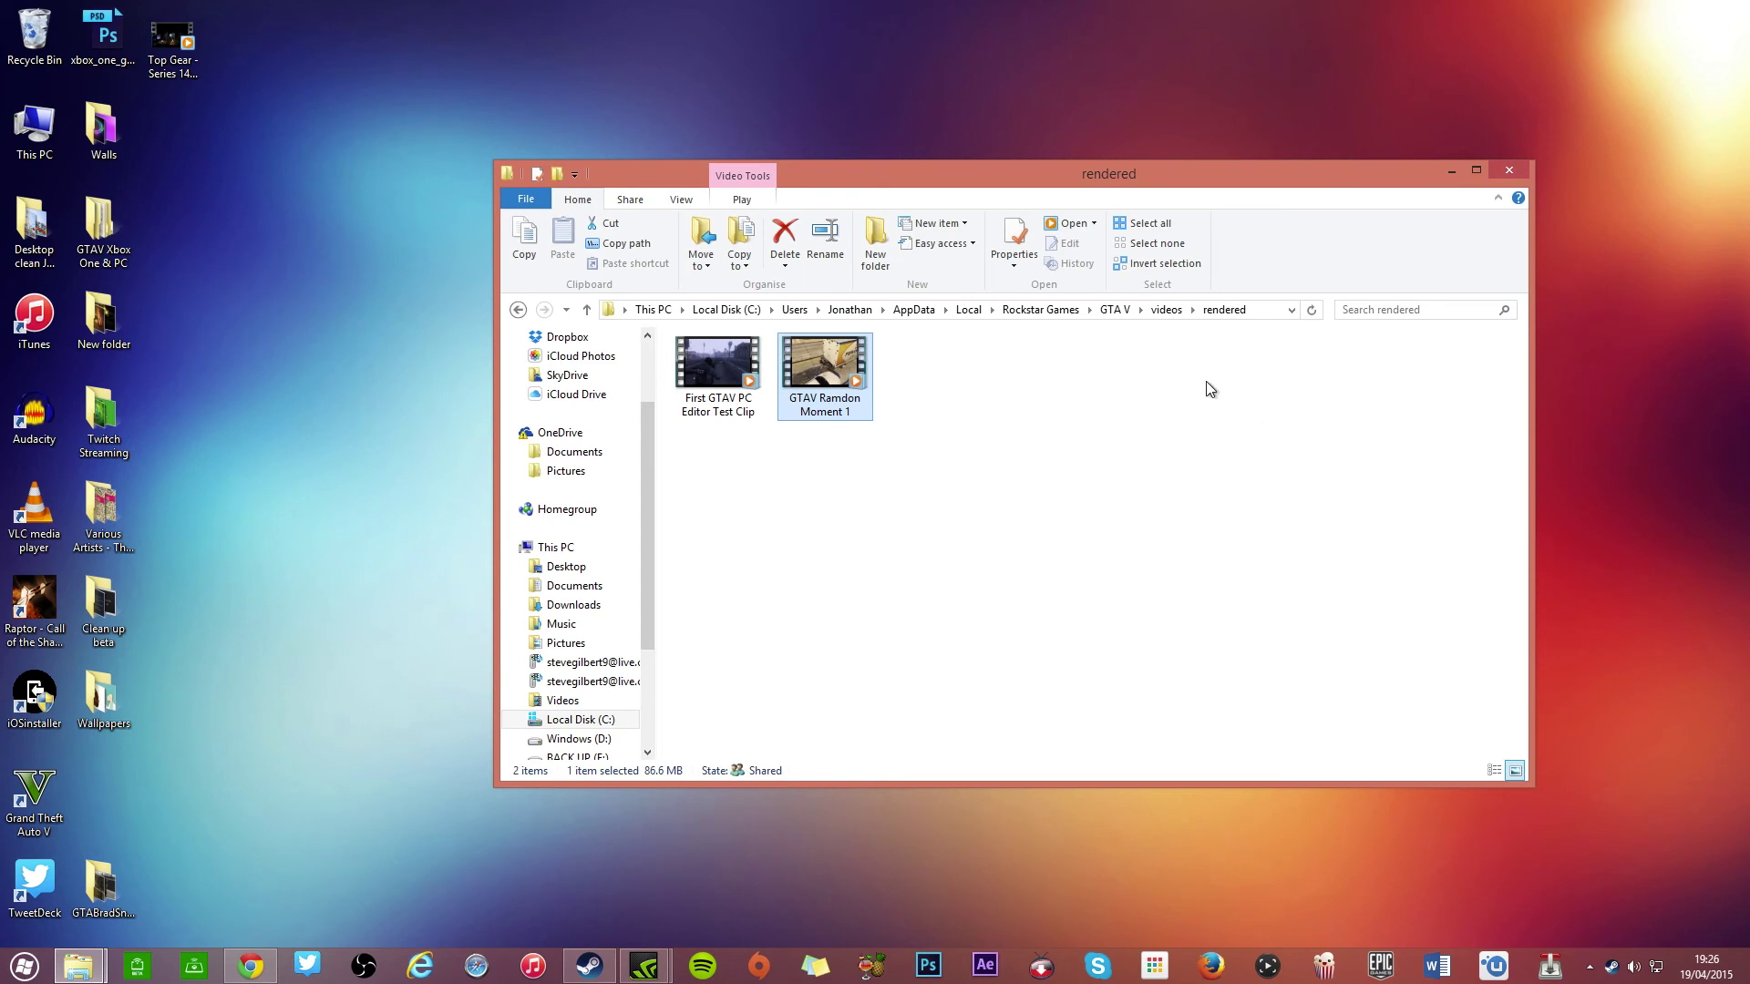
# Show the full AppData\Local\Rockstar Games\GTA V\videos\rendered path as editable address-bar text.
pyautogui.click(1245, 307)
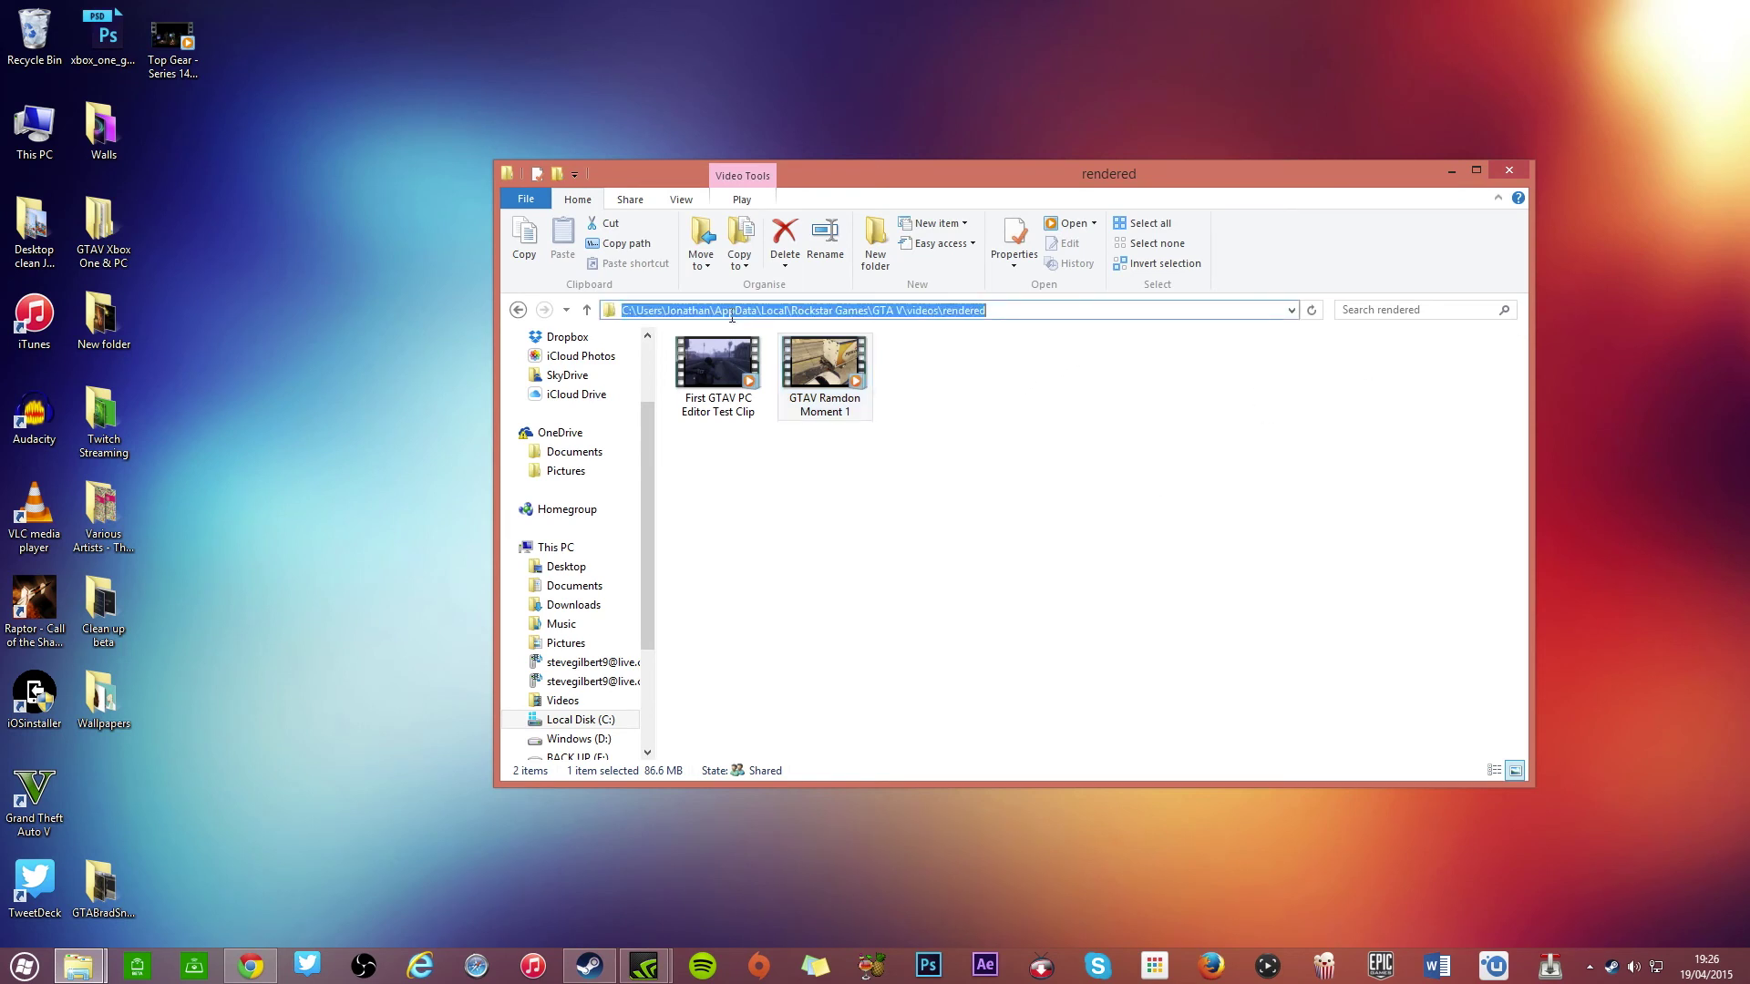